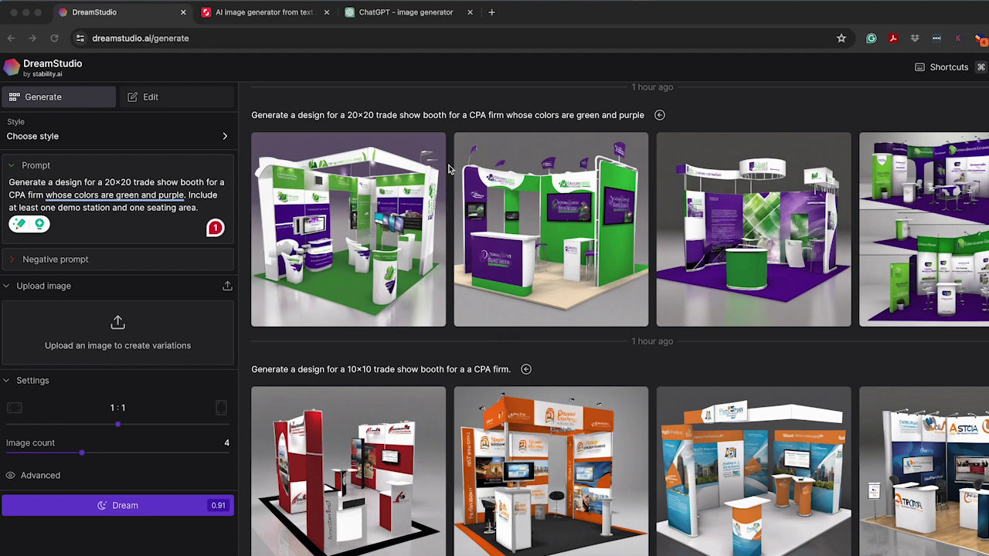
- Review past DreamStudio green-and-purple 20×20 booth images, then bring up Shutterstock's four 10x10 booth designs
{"action": "scroll", "coordinate": [635, 249], "scroll_direction": "up", "scroll_amount": 3}
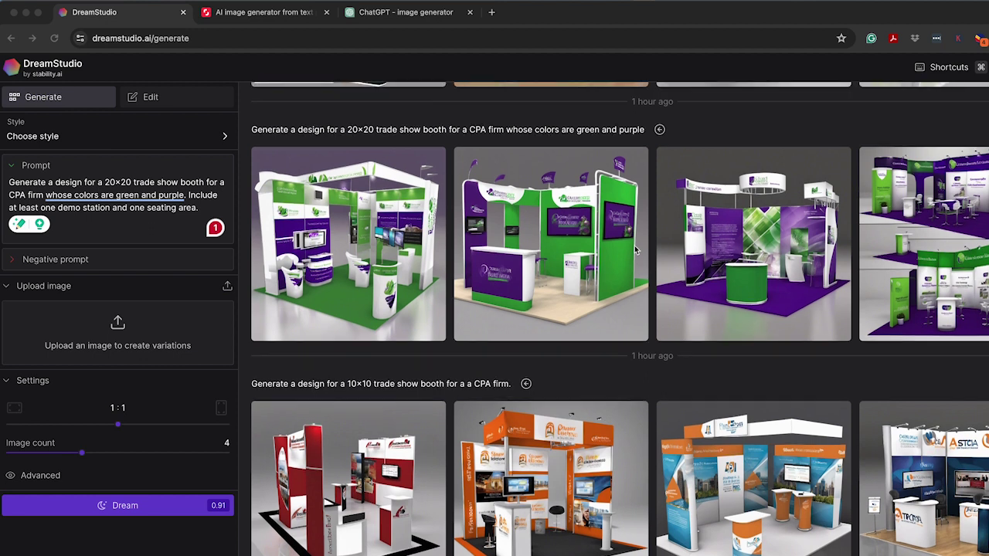
{"action": "scroll", "coordinate": [635, 249], "scroll_direction": "up", "scroll_amount": 1}
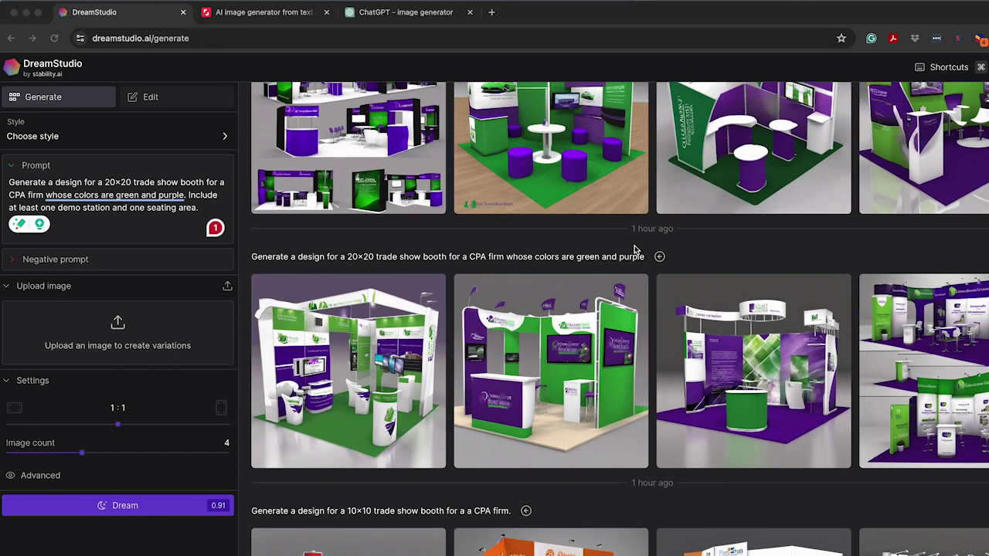
{"action": "scroll", "coordinate": [635, 249], "scroll_direction": "up", "scroll_amount": 1}
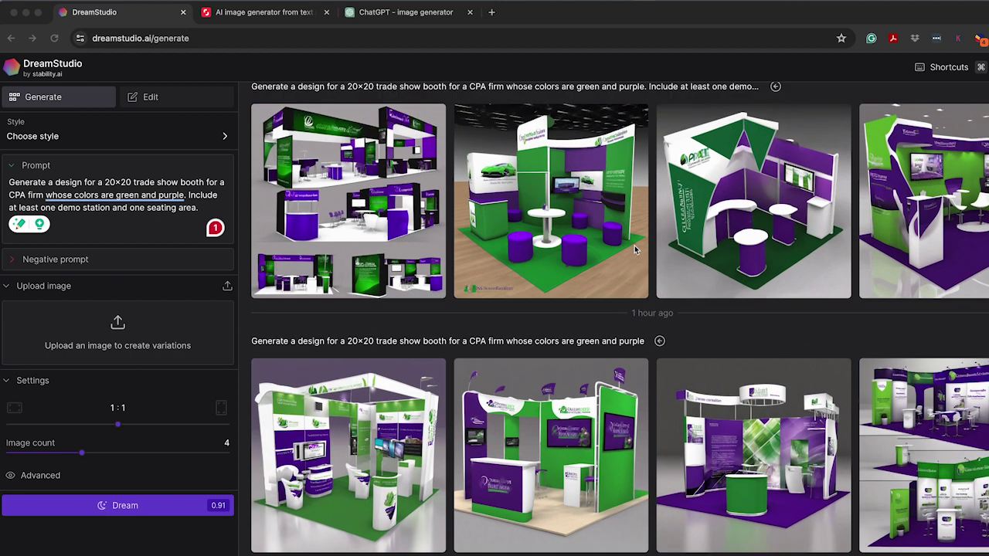
{"action": "scroll", "coordinate": [635, 249], "scroll_direction": "up", "scroll_amount": 1}
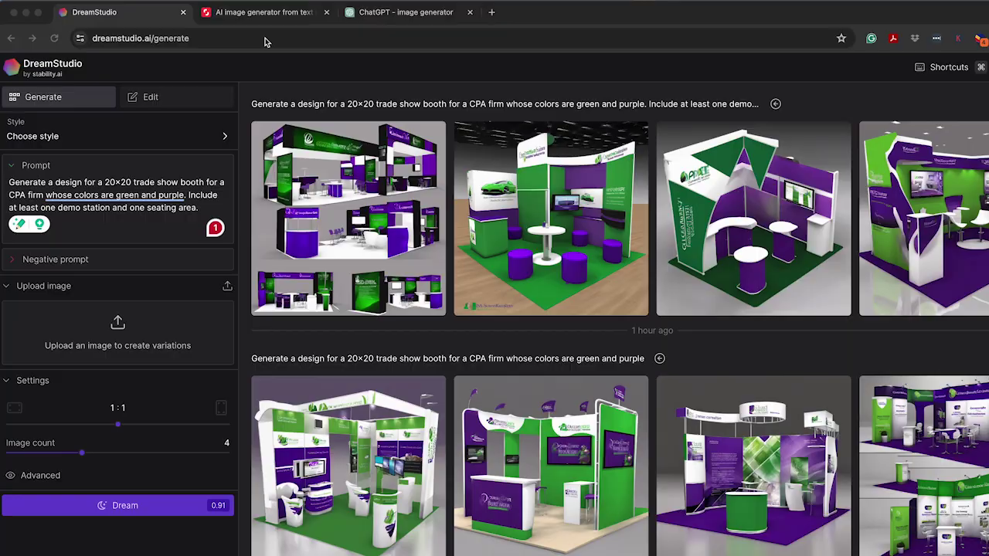
{"action": "left_click", "coordinate": [249, 14]}
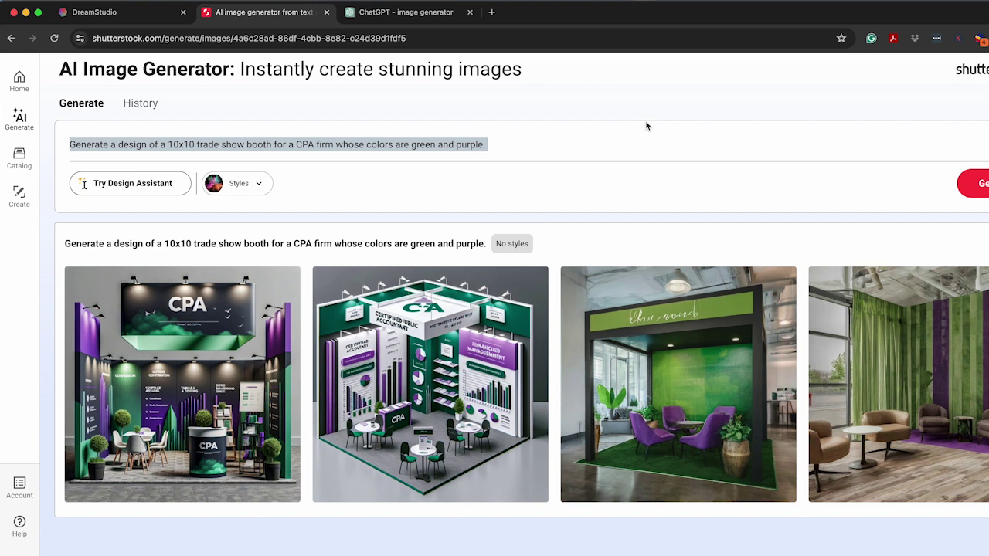
- Return to the ChatGPT image generator chat showing the 20×20 CPA booth design plan
{"action": "left_click", "coordinate": [431, 13]}
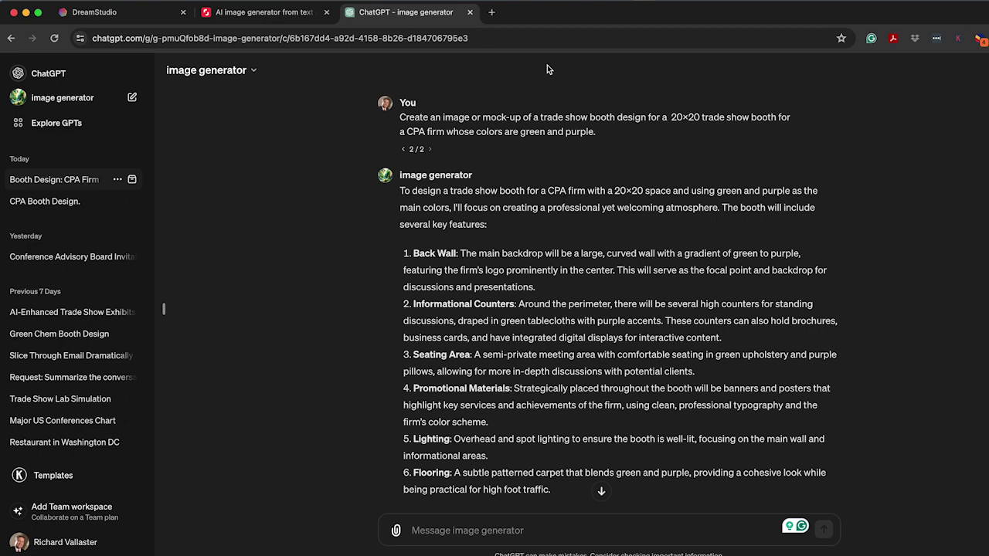
{"action": "left_click_drag", "start_coordinate": [457, 117], "coordinate": [626, 132]}
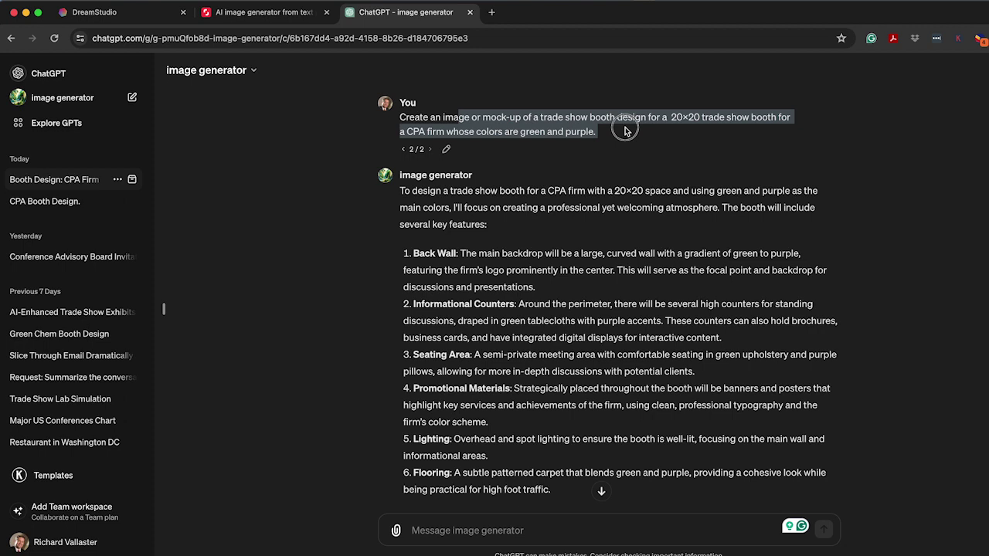
{"action": "scroll", "coordinate": [629, 158], "scroll_direction": "down", "scroll_amount": 1}
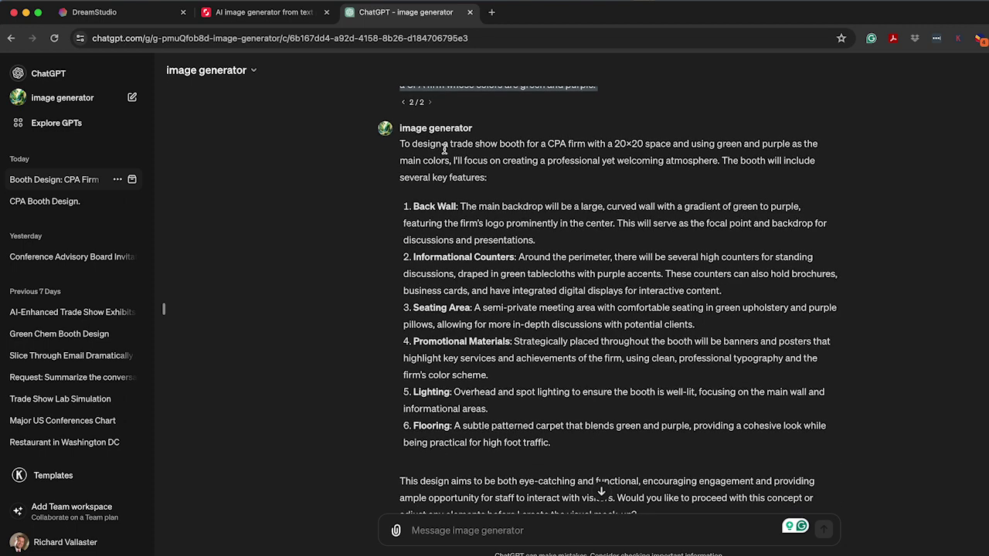
{"action": "left_click_drag", "start_coordinate": [434, 147], "coordinate": [569, 146]}
{"action": "scroll", "coordinate": [512, 156], "scroll_direction": "down", "scroll_amount": 2}
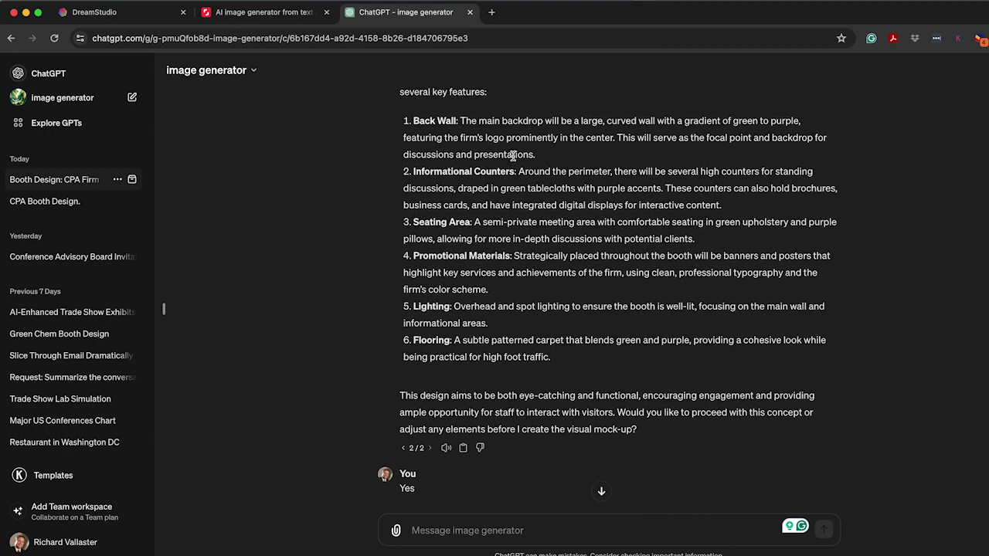
{"action": "scroll", "coordinate": [512, 156], "scroll_direction": "down", "scroll_amount": 1}
{"action": "scroll", "coordinate": [512, 139], "scroll_direction": "up", "scroll_amount": 1}
{"action": "left_click_drag", "start_coordinate": [461, 126], "coordinate": [616, 137]}
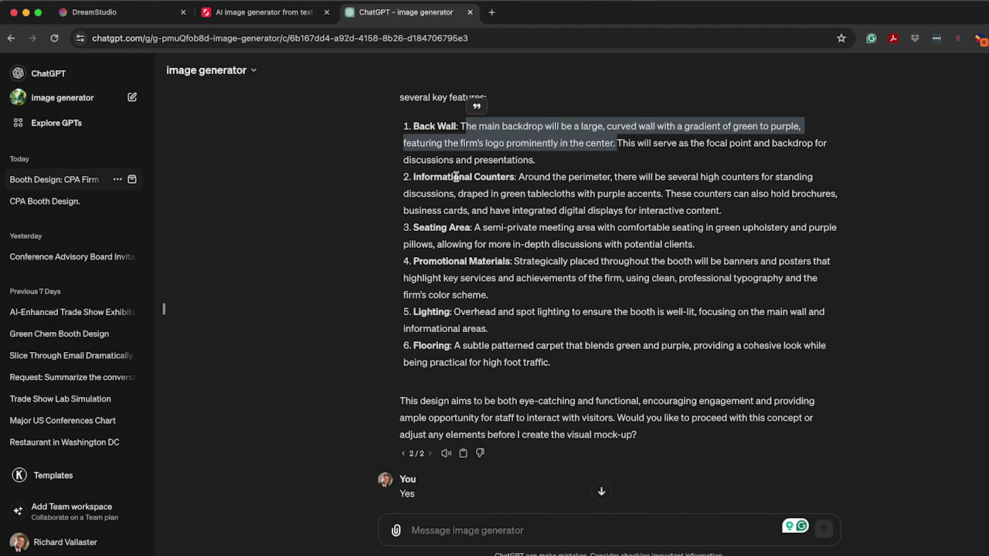
{"action": "left_click_drag", "start_coordinate": [465, 177], "coordinate": [682, 210]}
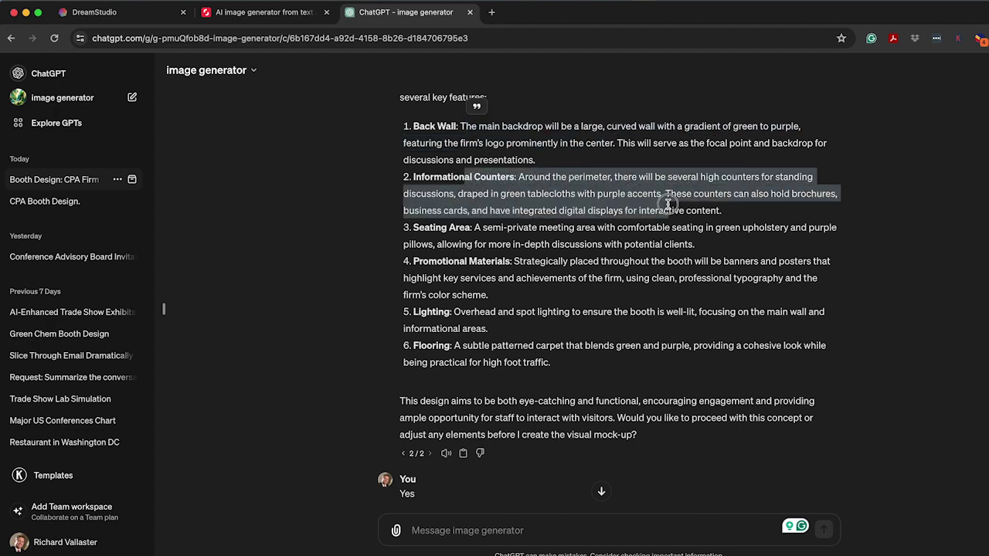
{"action": "scroll", "coordinate": [588, 207], "scroll_direction": "down", "scroll_amount": 1}
{"action": "left_click", "coordinate": [424, 201]}
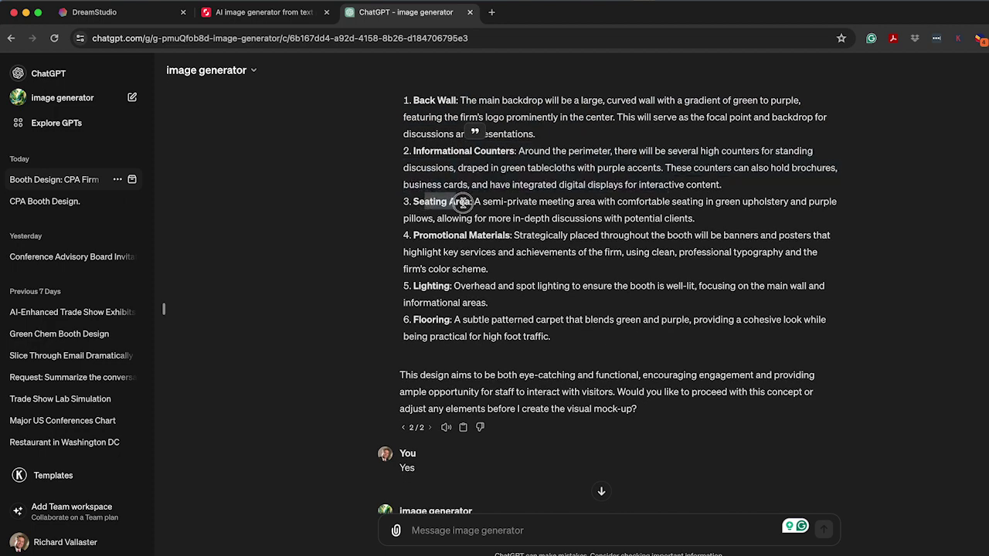
{"action": "double_click", "coordinate": [495, 235]}
{"action": "scroll", "coordinate": [499, 239], "scroll_direction": "down", "scroll_amount": 1}
{"action": "scroll", "coordinate": [499, 229], "scroll_direction": "down", "scroll_amount": 3}
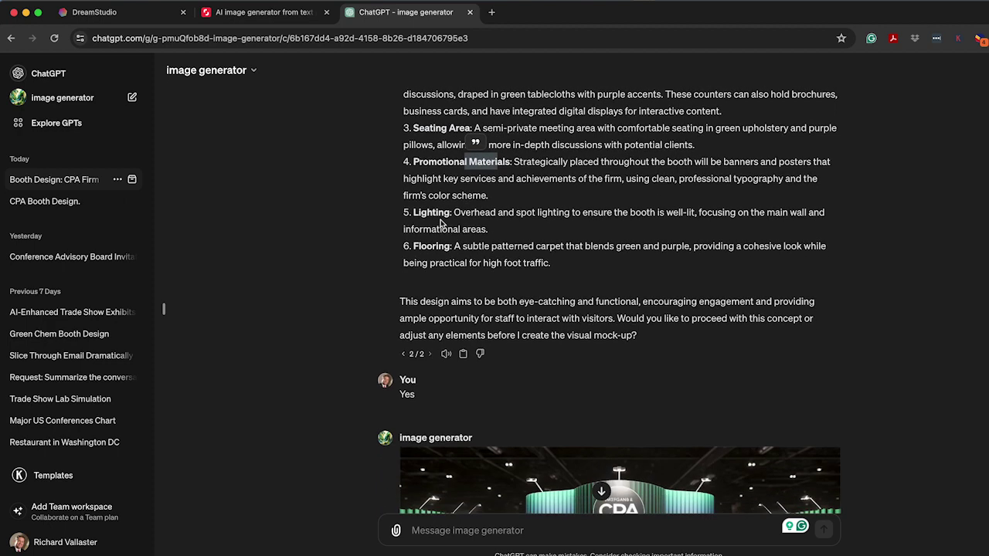
{"action": "double_click", "coordinate": [433, 190]}
{"action": "double_click", "coordinate": [432, 224]}
{"action": "scroll", "coordinate": [445, 246], "scroll_direction": "down", "scroll_amount": 1}
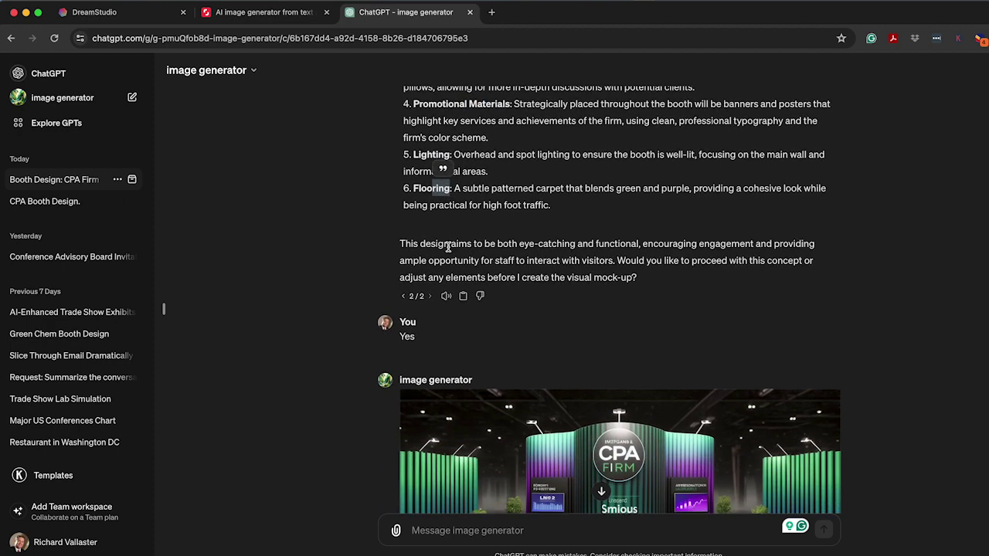
{"action": "left_click_drag", "start_coordinate": [442, 245], "coordinate": [615, 261]}
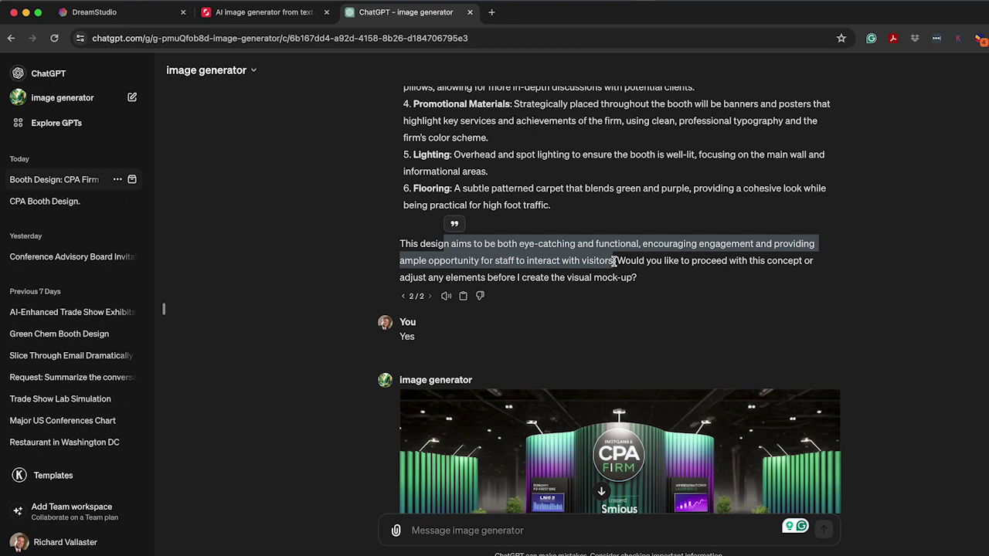
{"action": "scroll", "coordinate": [614, 263], "scroll_direction": "down", "scroll_amount": 5}
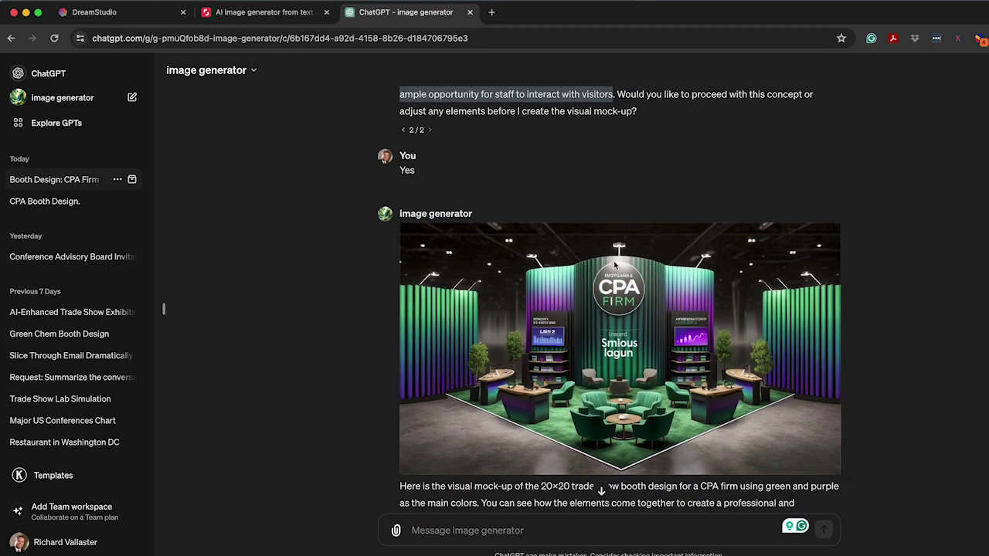
{"action": "scroll", "coordinate": [614, 265], "scroll_direction": "down", "scroll_amount": 1}
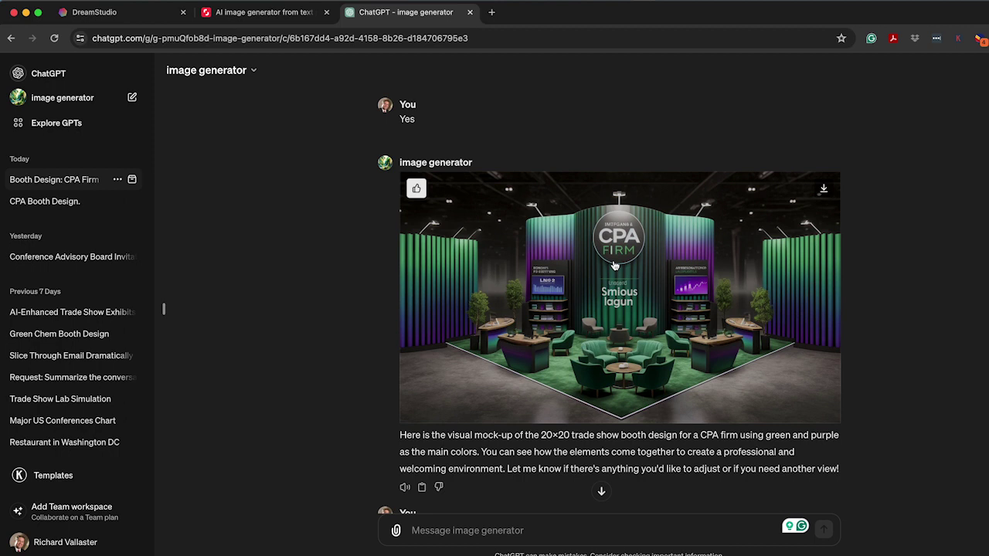
{"action": "scroll", "coordinate": [614, 265], "scroll_direction": "down", "scroll_amount": 8}
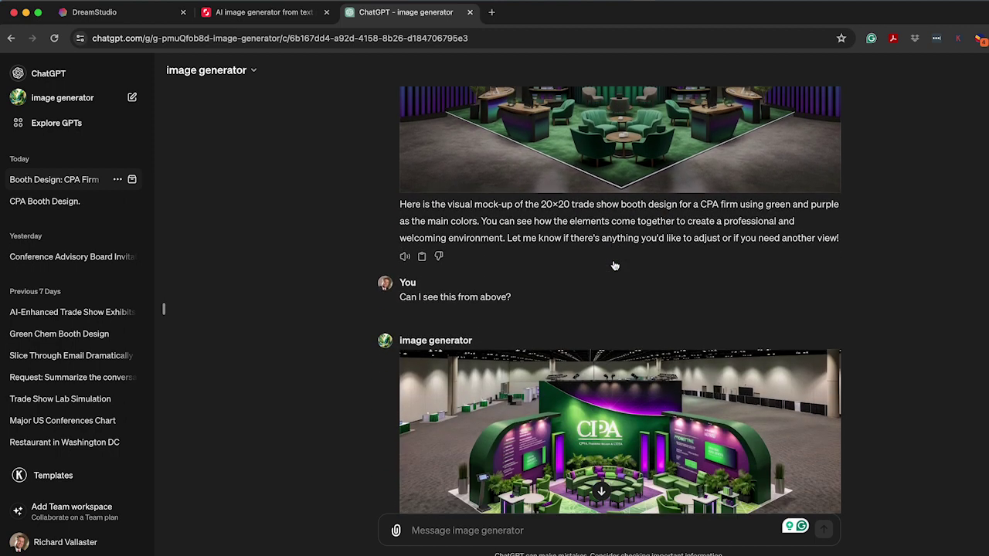
{"action": "scroll", "coordinate": [613, 265], "scroll_direction": "down", "scroll_amount": 2}
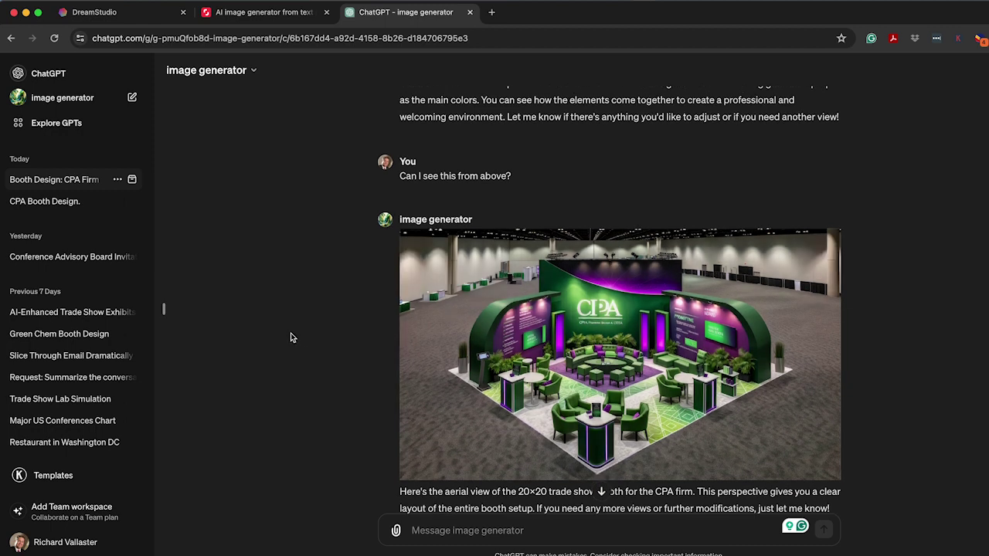
{"action": "scroll", "coordinate": [290, 333], "scroll_direction": "down", "scroll_amount": 8}
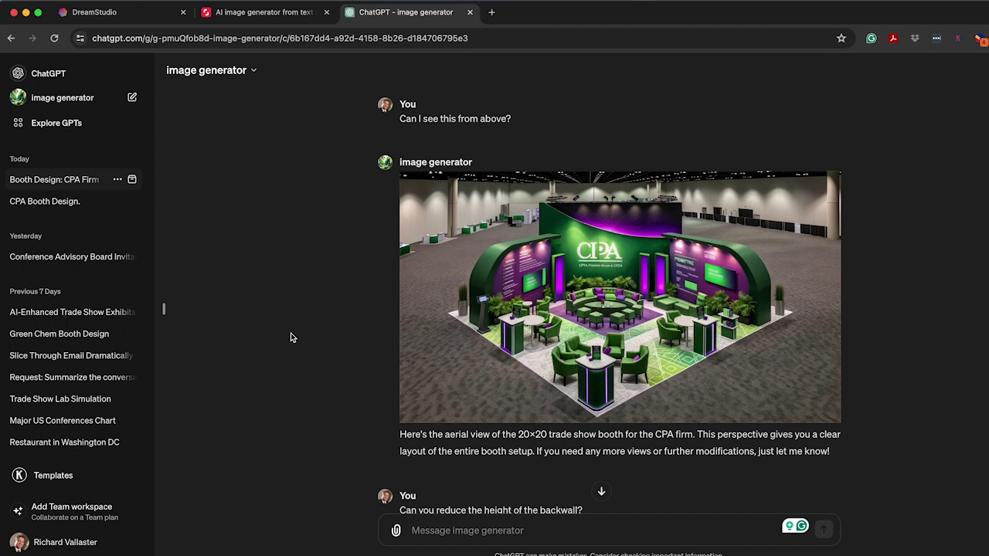
{"action": "scroll", "coordinate": [291, 333], "scroll_direction": "down", "scroll_amount": 3}
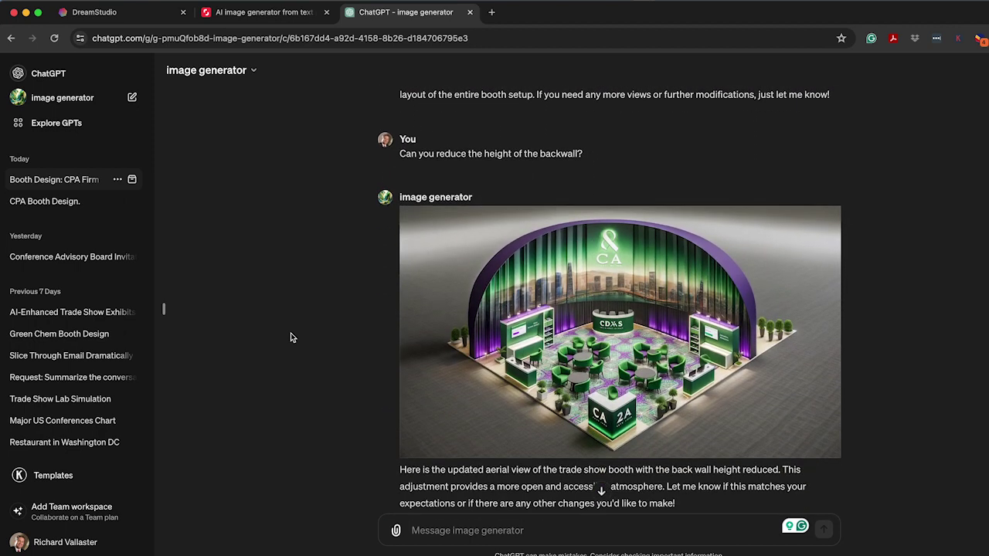
{"action": "scroll", "coordinate": [291, 333], "scroll_direction": "down", "scroll_amount": 2}
{"action": "scroll", "coordinate": [290, 333], "scroll_direction": "down", "scroll_amount": 7}
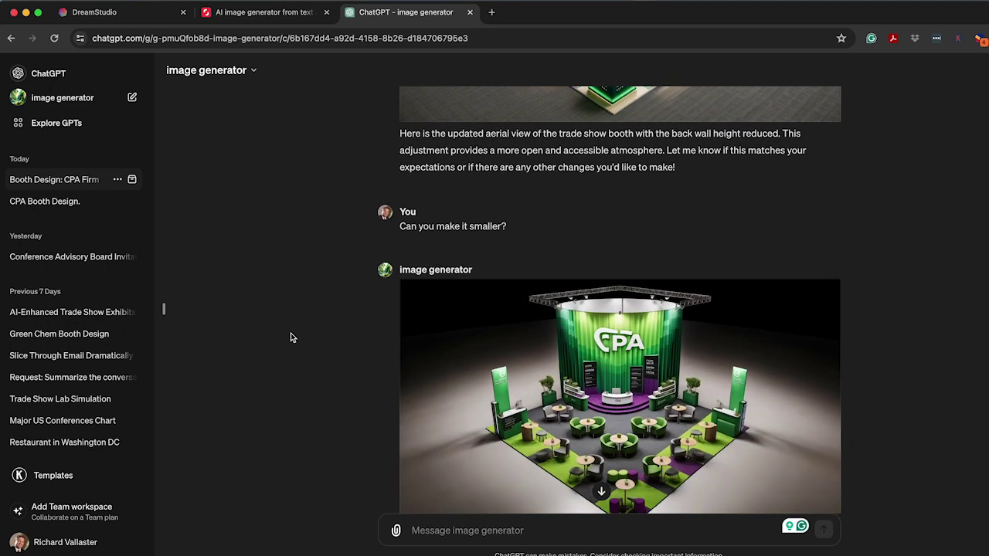
{"action": "scroll", "coordinate": [290, 337], "scroll_direction": "down", "scroll_amount": 5}
{"action": "scroll", "coordinate": [290, 337], "scroll_direction": "down", "scroll_amount": 6}
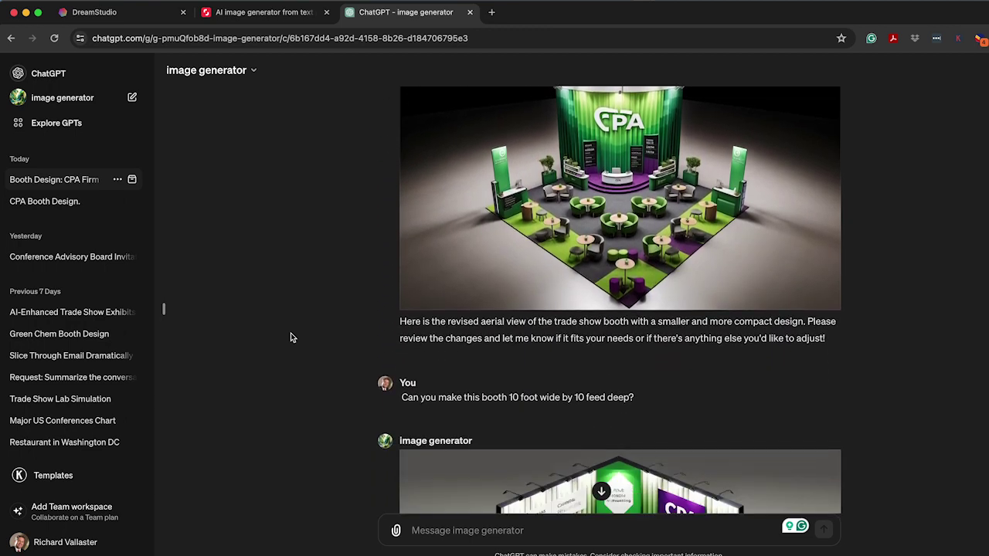
{"action": "scroll", "coordinate": [290, 337], "scroll_direction": "down", "scroll_amount": 2}
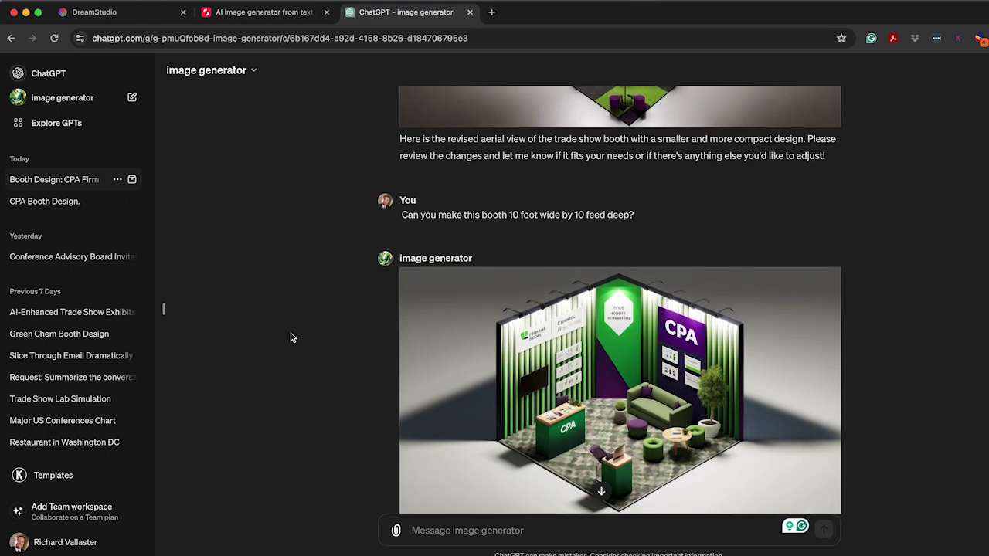
{"action": "scroll", "coordinate": [291, 337], "scroll_direction": "down", "scroll_amount": 2}
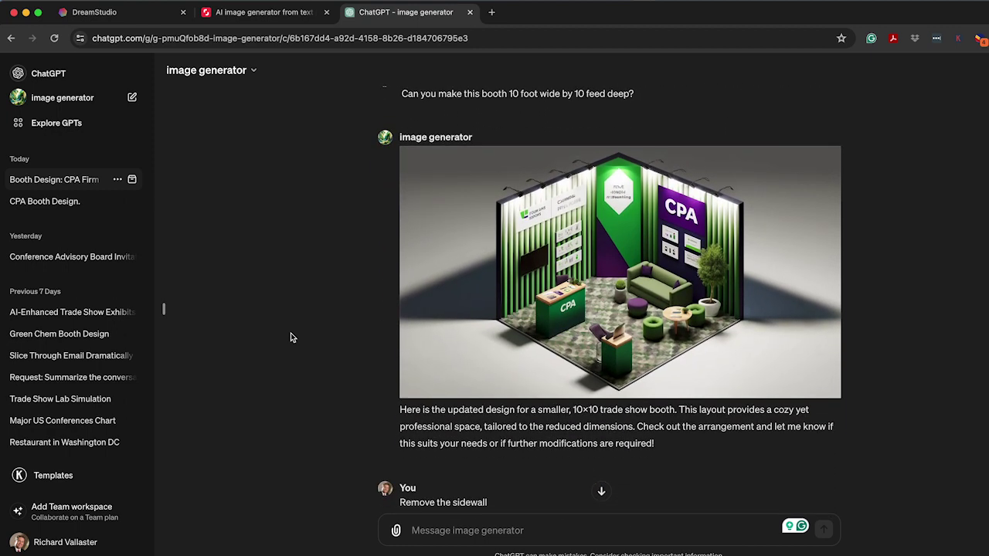
{"action": "scroll", "coordinate": [290, 336], "scroll_direction": "down", "scroll_amount": 1}
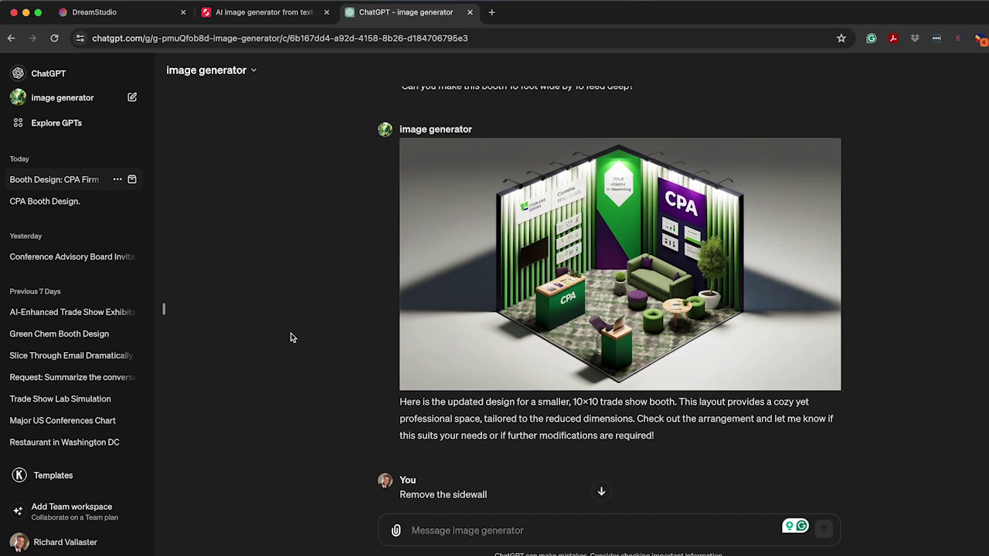
{"action": "scroll", "coordinate": [290, 337], "scroll_direction": "down", "scroll_amount": 6}
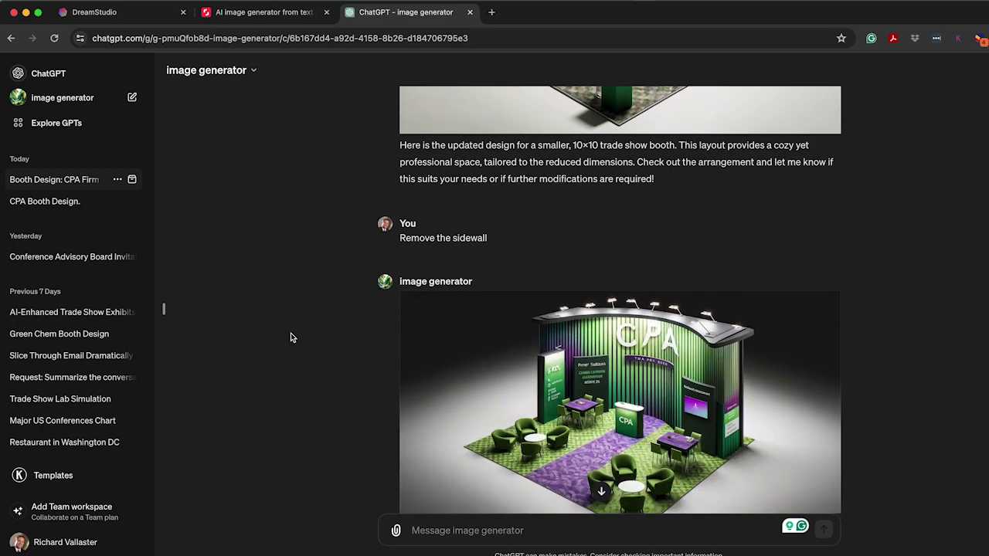
{"action": "scroll", "coordinate": [290, 337], "scroll_direction": "down", "scroll_amount": 3}
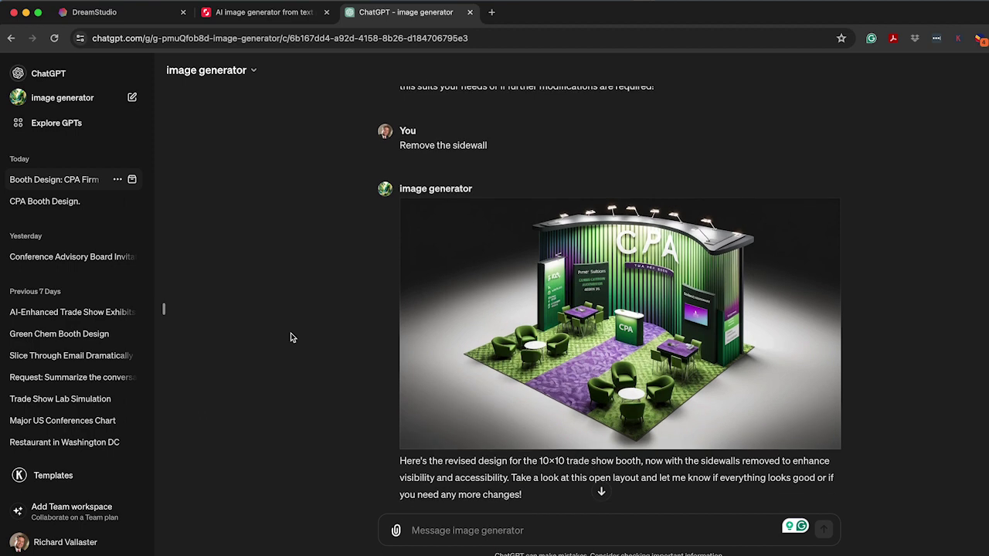
{"action": "scroll", "coordinate": [291, 333], "scroll_direction": "down", "scroll_amount": 2}
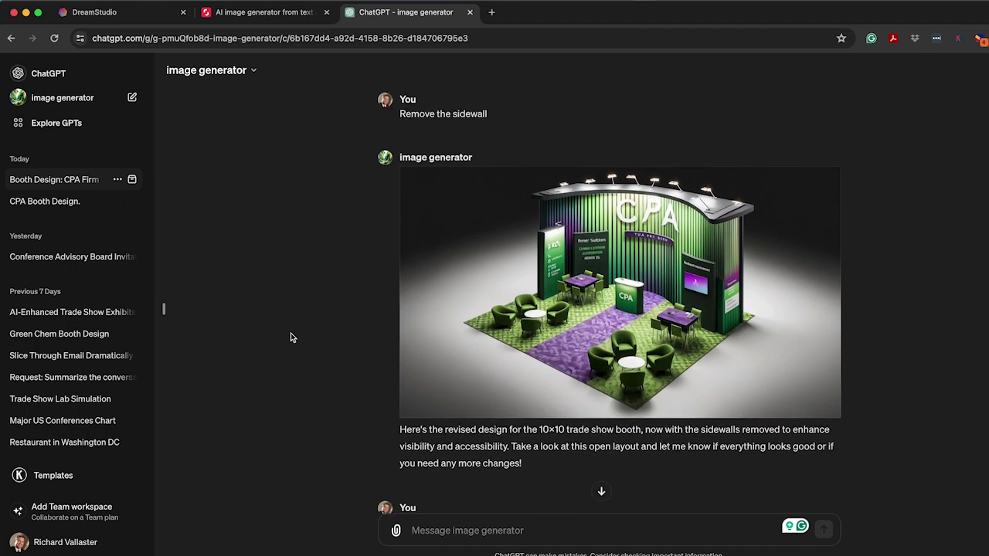
{"action": "scroll", "coordinate": [290, 337], "scroll_direction": "down", "scroll_amount": 5}
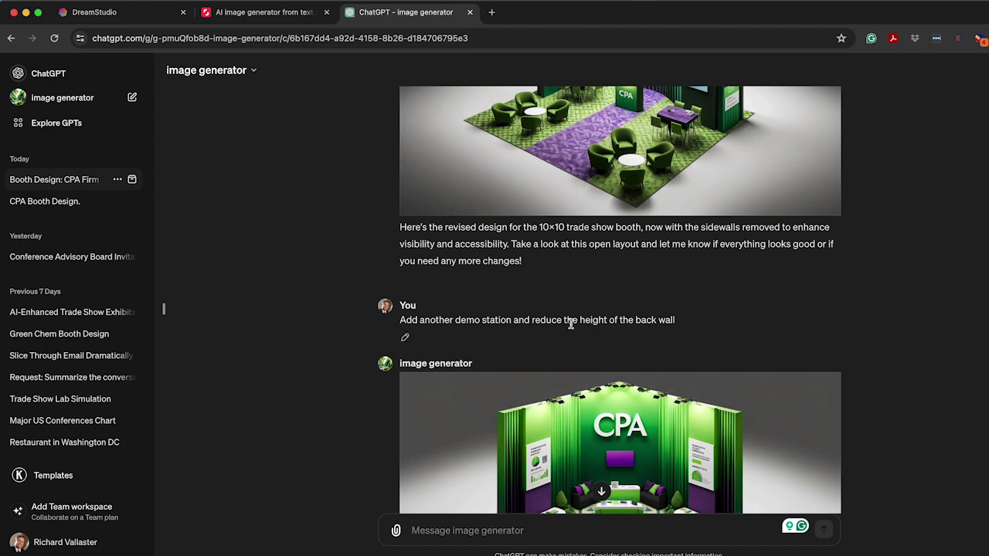
{"action": "scroll", "coordinate": [570, 325], "scroll_direction": "down", "scroll_amount": 4}
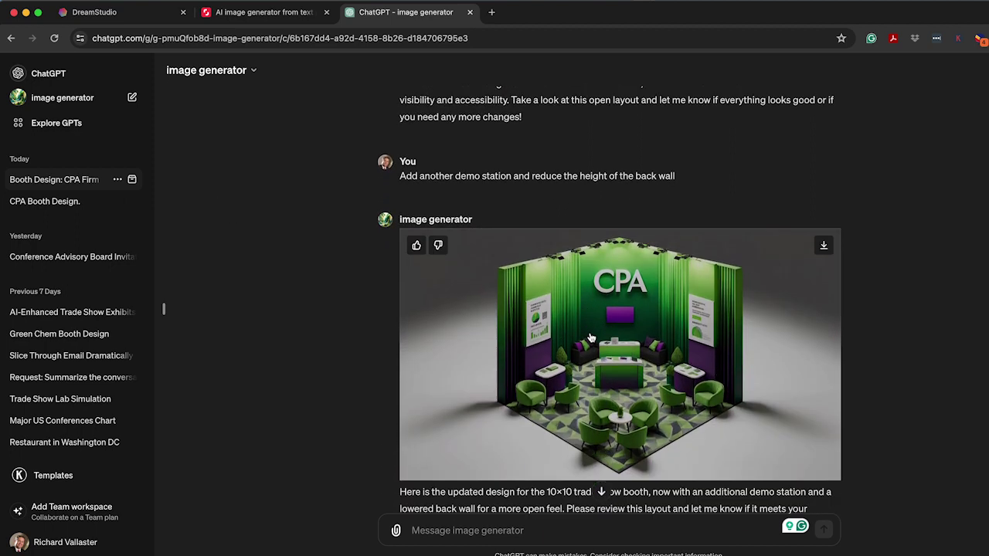
{"action": "scroll", "coordinate": [590, 338], "scroll_direction": "down", "scroll_amount": 7}
{"action": "scroll", "coordinate": [589, 338], "scroll_direction": "down", "scroll_amount": 4}
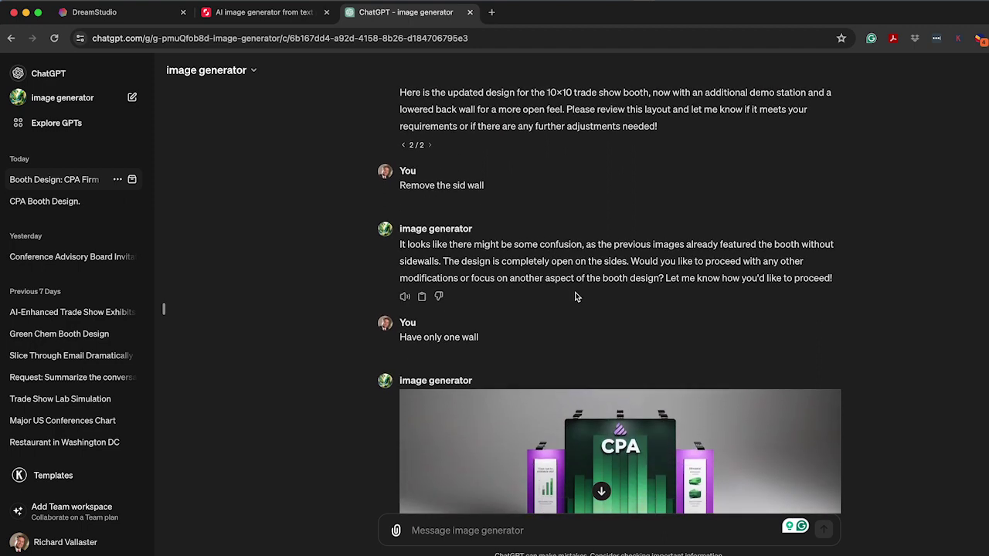
{"action": "scroll", "coordinate": [496, 329], "scroll_direction": "down", "scroll_amount": 5}
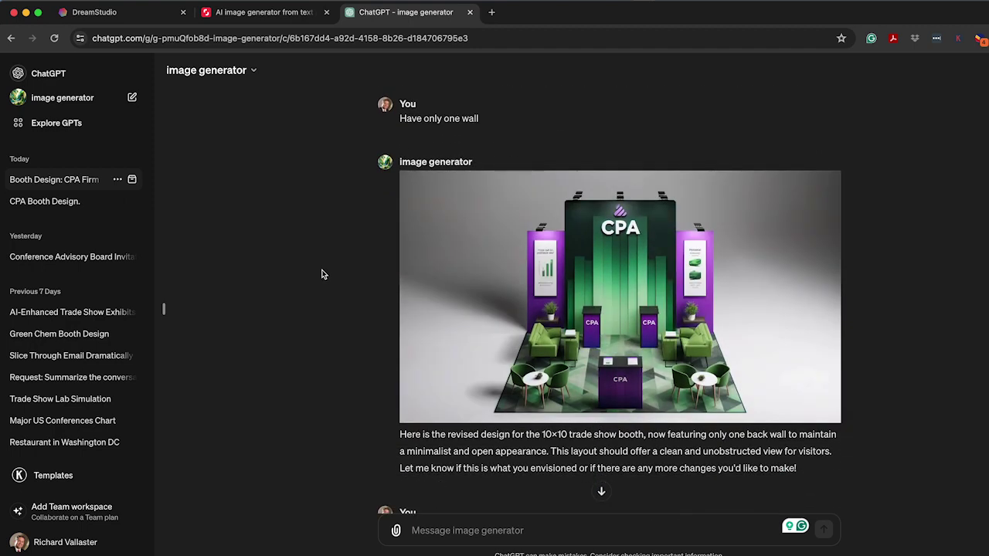
{"action": "scroll", "coordinate": [323, 274], "scroll_direction": "down", "scroll_amount": 8}
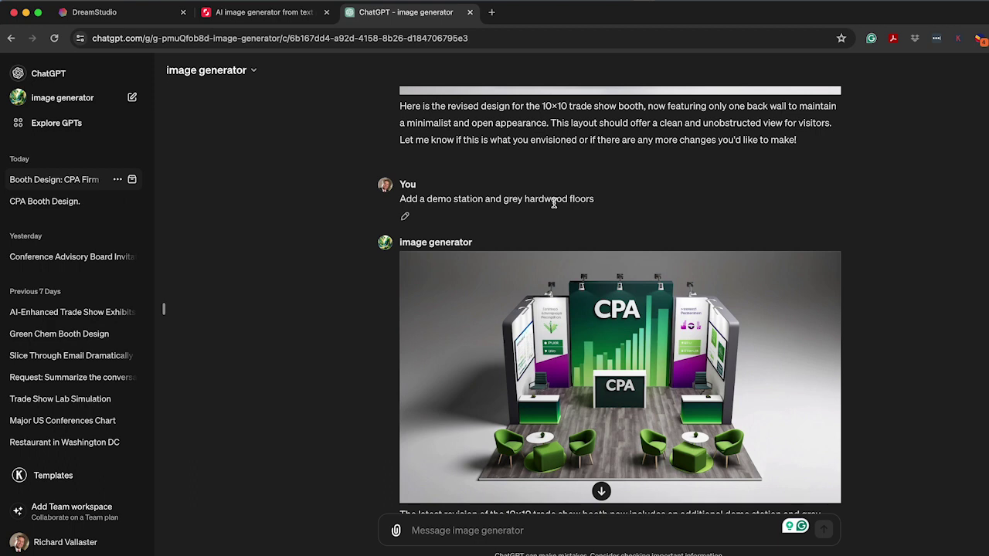
{"action": "scroll", "coordinate": [567, 232], "scroll_direction": "down", "scroll_amount": 2}
{"action": "scroll", "coordinate": [568, 236], "scroll_direction": "down", "scroll_amount": 7}
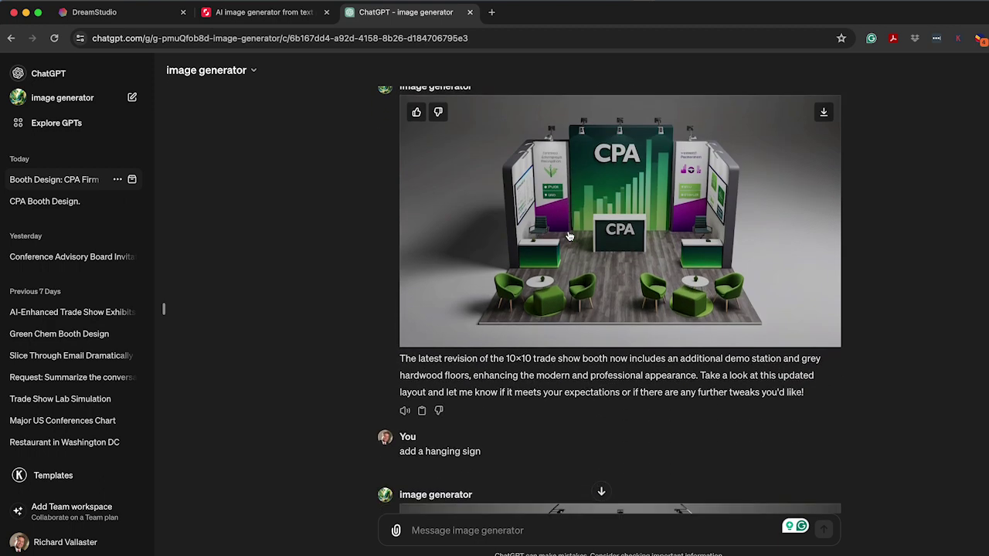
{"action": "scroll", "coordinate": [568, 231], "scroll_direction": "down", "scroll_amount": 5}
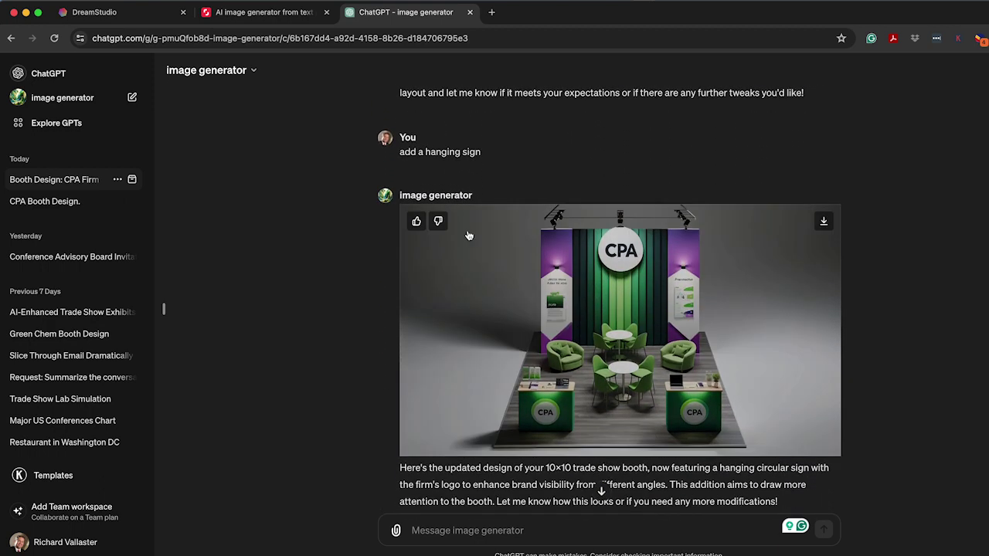